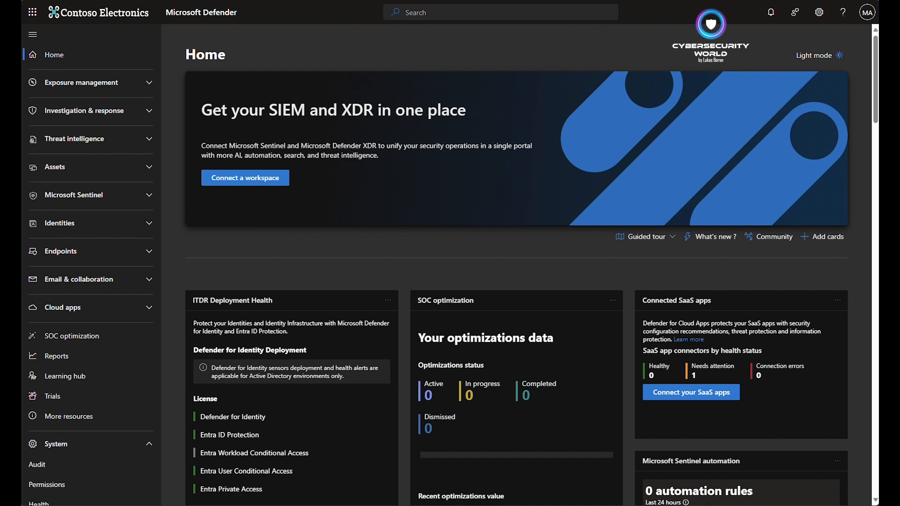
# Step: Open the Web content filtering rules in the Endpoints settings
pyautogui.scroll(-1, 119, 167)
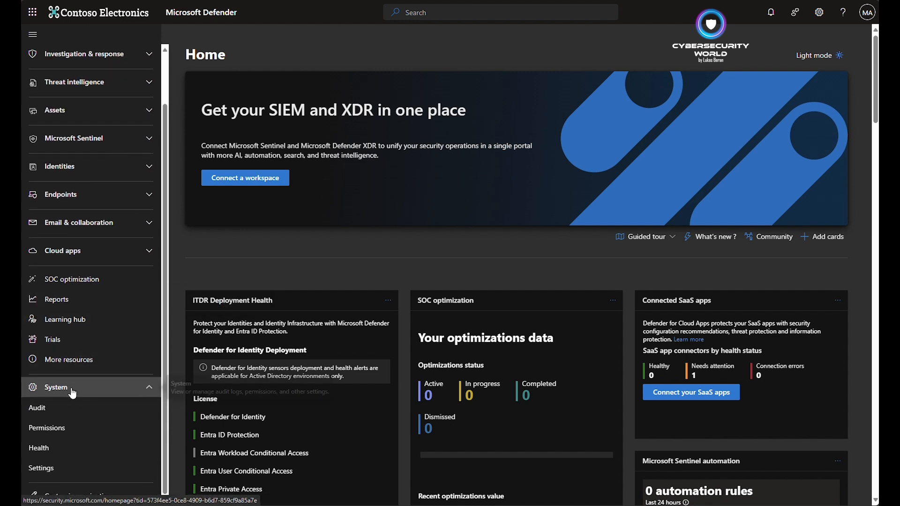
pyautogui.click(62, 470)
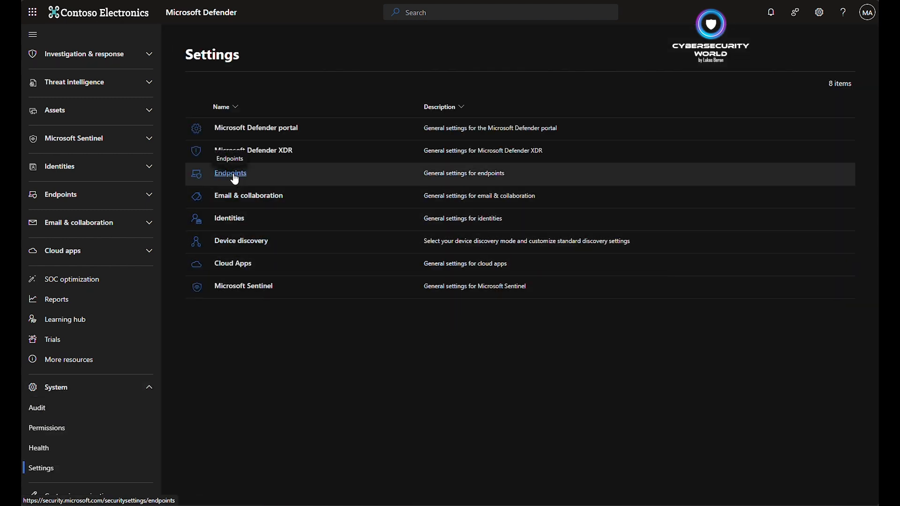
pyautogui.click(235, 175)
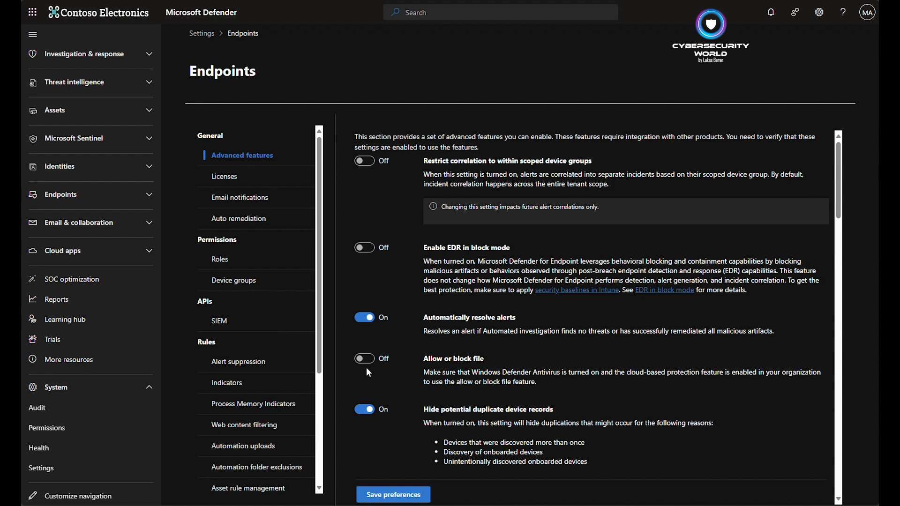
pyautogui.click(218, 428)
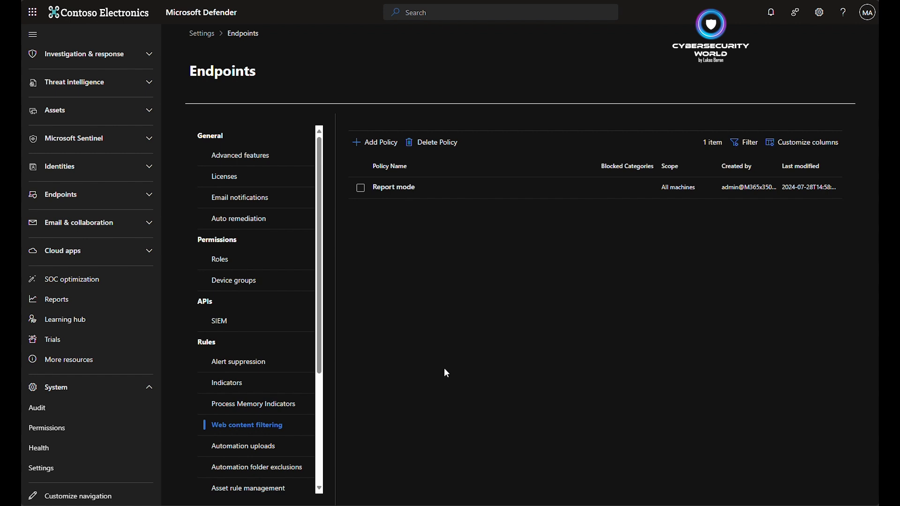
# Step: Start a new web content filtering policy named "Newly registered domains" and proceed to its blocked categories
pyautogui.click(371, 142)
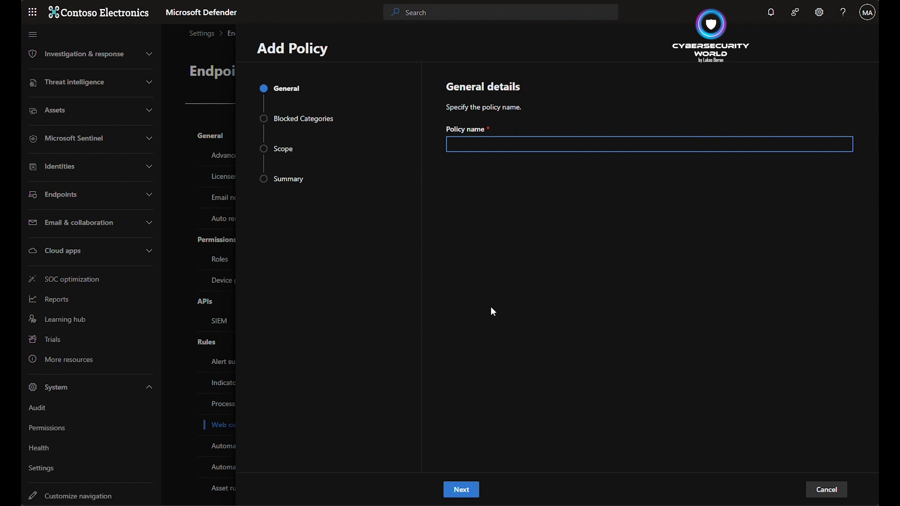
pyautogui.write('Newly regisyt')
pyautogui.press('BackSpace')
pyautogui.press('BackSpace')
pyautogui.write('tered domains')
pyautogui.click(474, 488)
# Step: Block all Uncategorized categories, covering Parked domains and Newly Registered Domains, and continue to the policy's scope
pyautogui.click(496, 253)
pyautogui.click(495, 252)
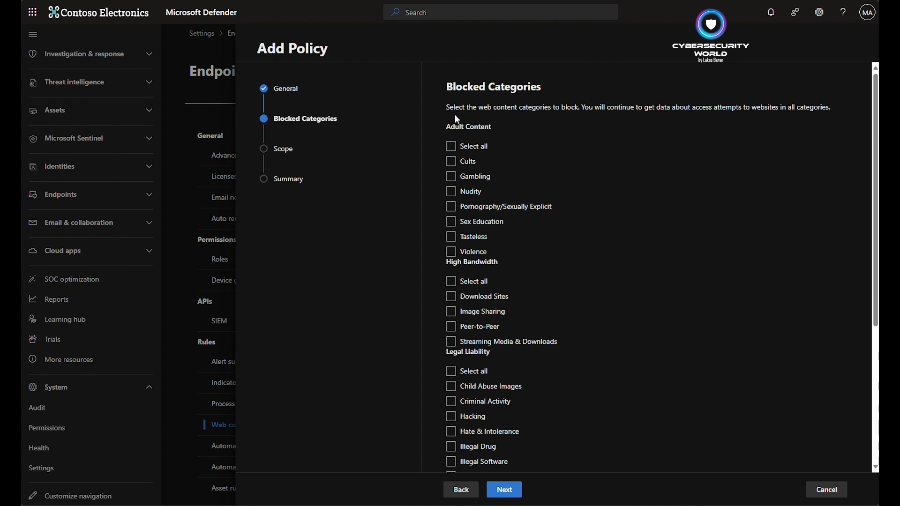
pyautogui.click(485, 239)
pyautogui.scroll(-5, 504, 159)
pyautogui.click(502, 197)
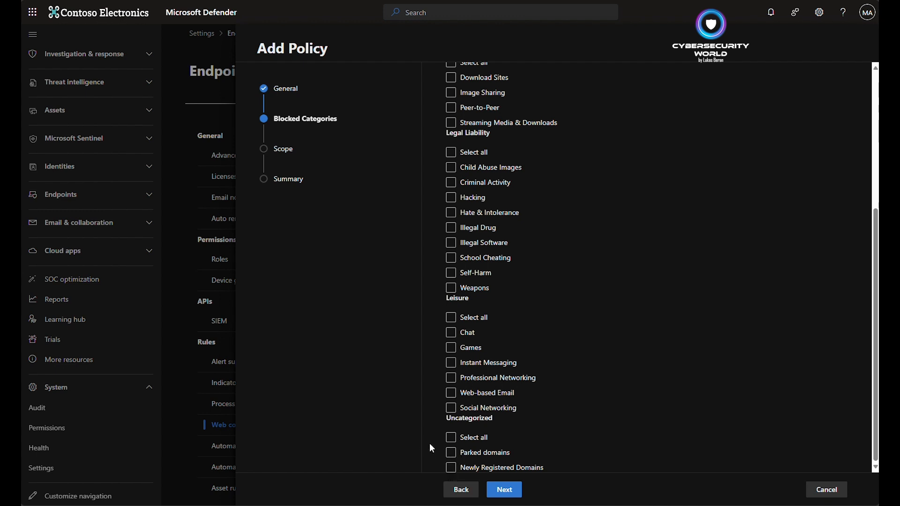
pyautogui.click(450, 468)
pyautogui.click(462, 439)
pyautogui.click(510, 489)
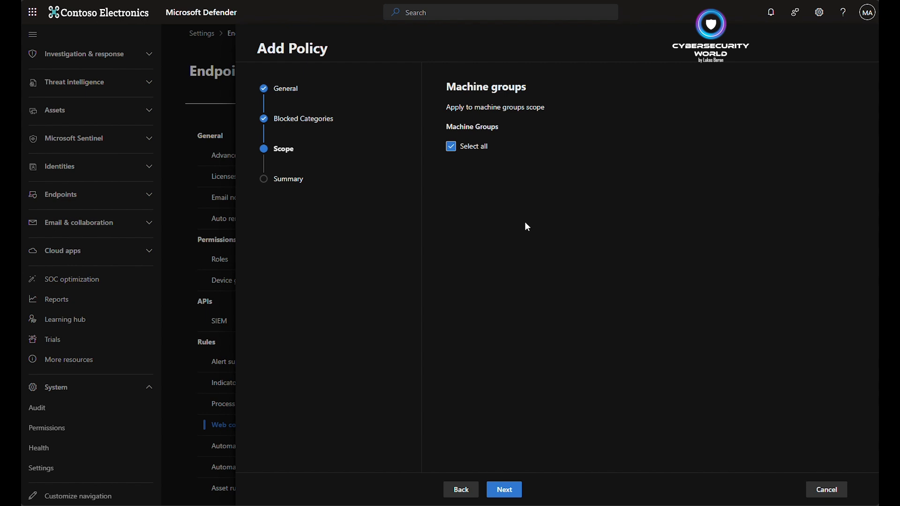
# Step: Keep all machine groups in the policy's scope, check the name, categories and scope in the summary, and submit the policy
pyautogui.click(504, 489)
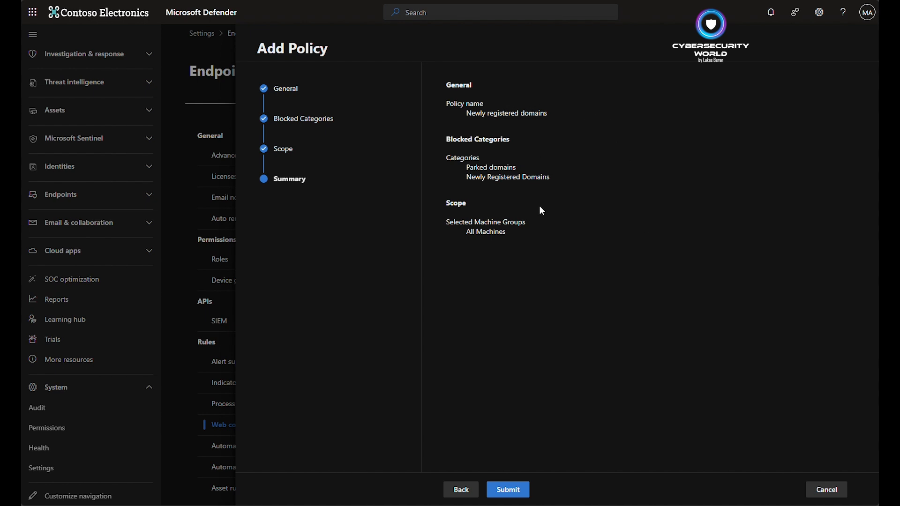
pyautogui.moveTo(483, 113); pyautogui.dragTo(551, 118)
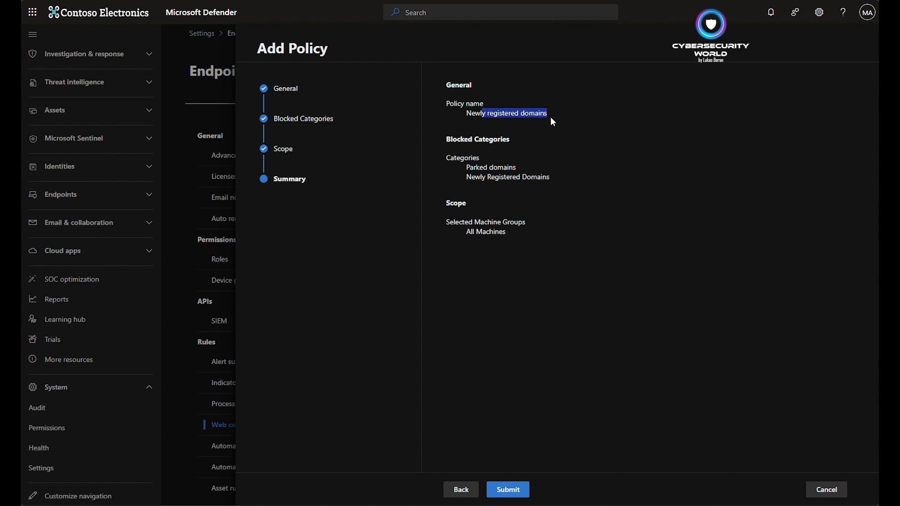
pyautogui.moveTo(460, 164); pyautogui.dragTo(550, 181)
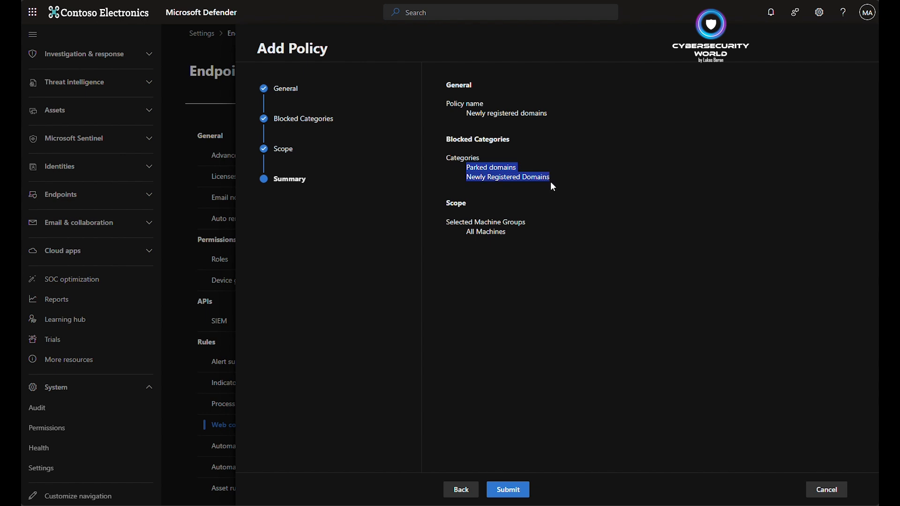
pyautogui.moveTo(460, 229); pyautogui.dragTo(519, 235)
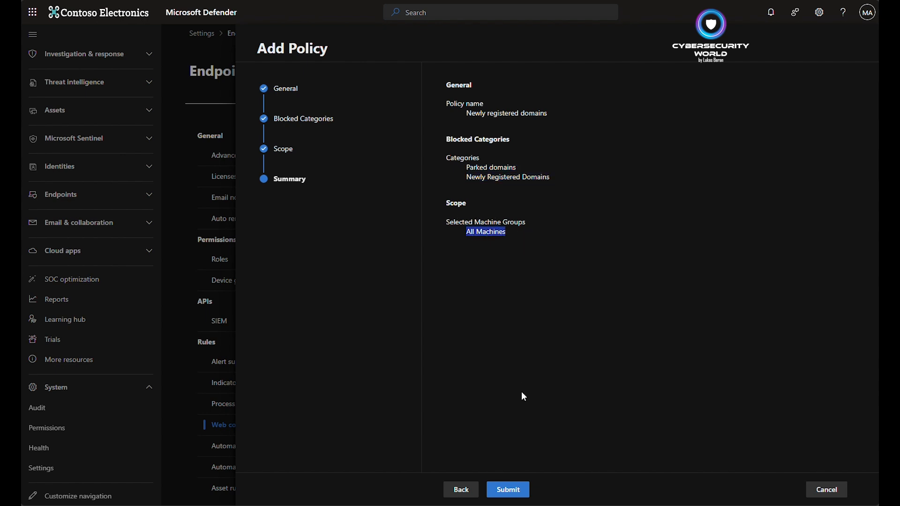
pyautogui.click(514, 489)
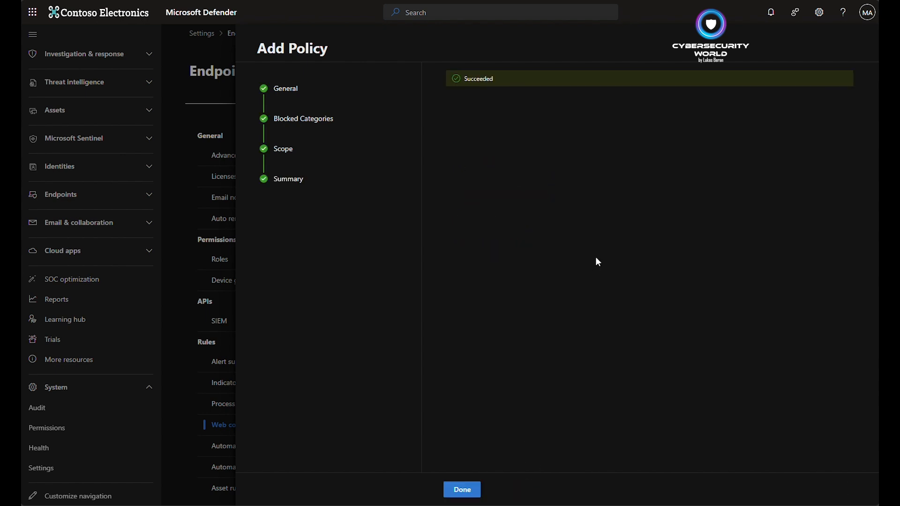
pyautogui.click(460, 490)
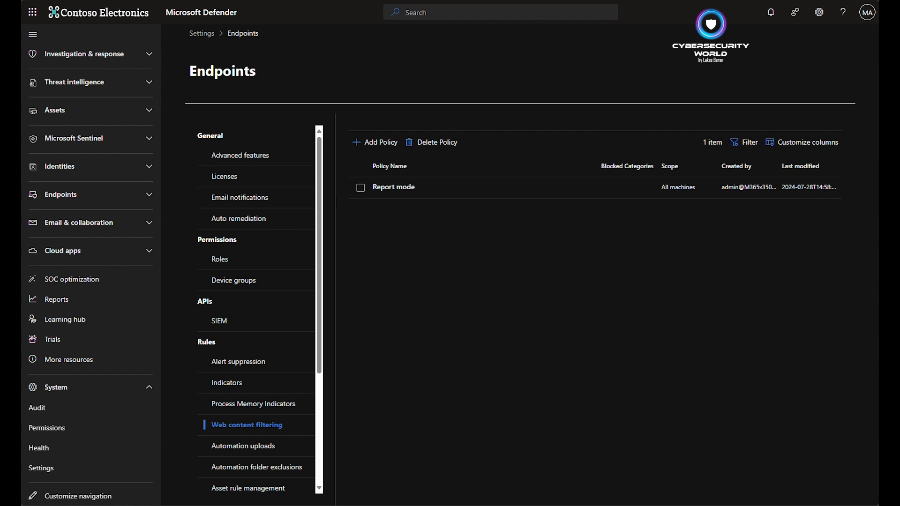
# Step: Refresh the policy list and review the details of the "Newly registered domains" policy
pyautogui.press('F5')
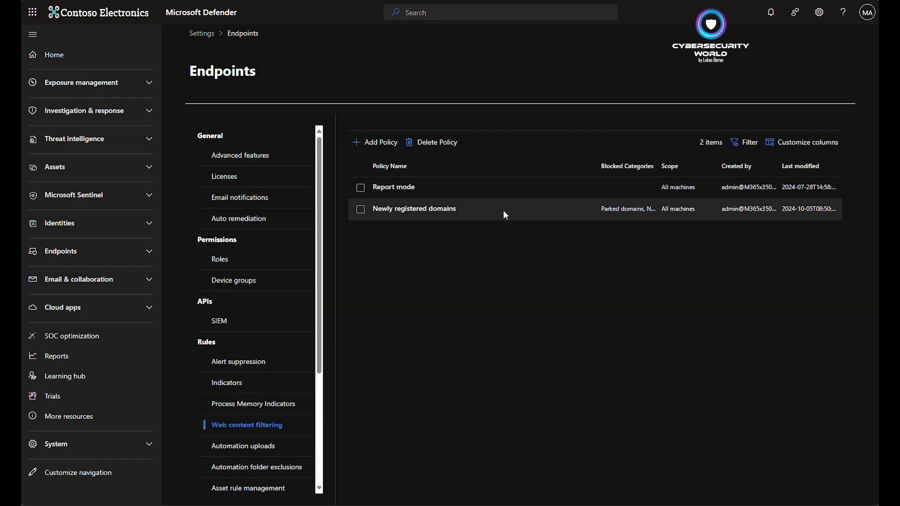
pyautogui.moveTo(374, 207); pyautogui.dragTo(460, 207)
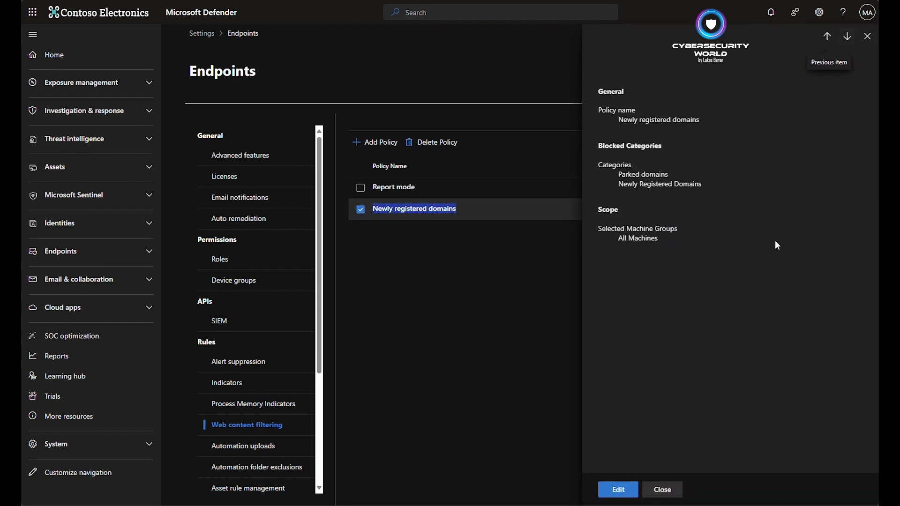
pyautogui.click(662, 489)
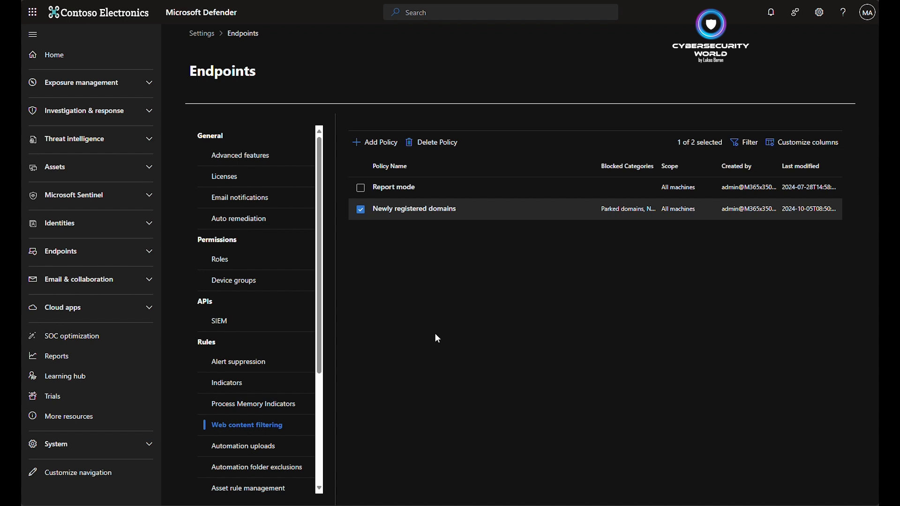
# Step: Start a new URL/Domain indicator under the endpoint Indicators rules for the domain mydomain.com
pyautogui.click(256, 383)
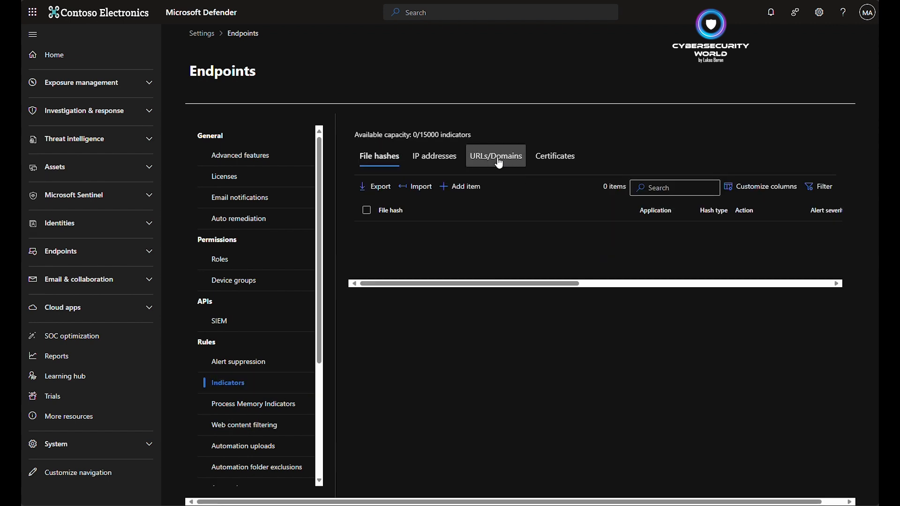
pyautogui.click(497, 163)
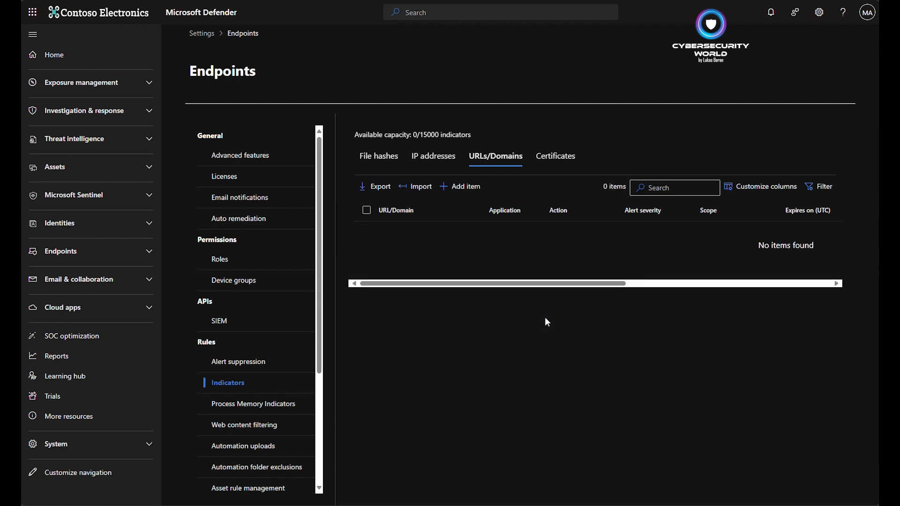
pyautogui.click(460, 186)
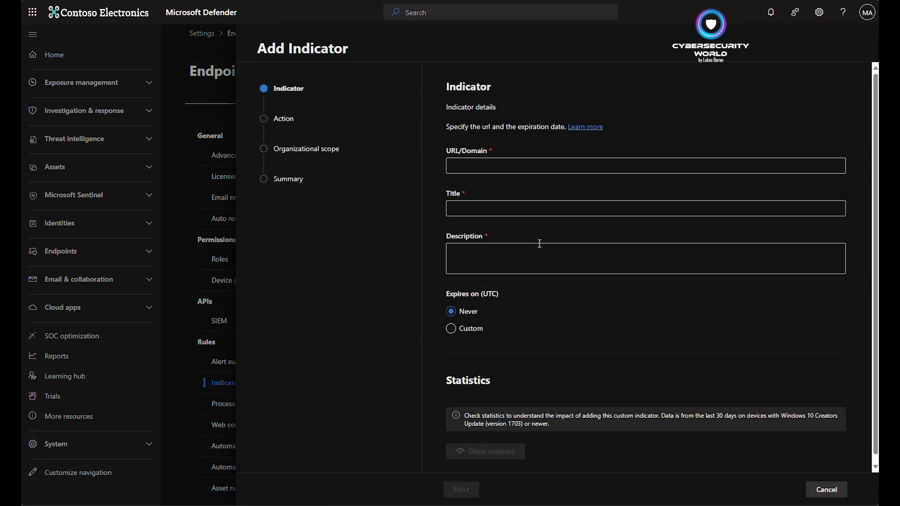
pyautogui.click(491, 171)
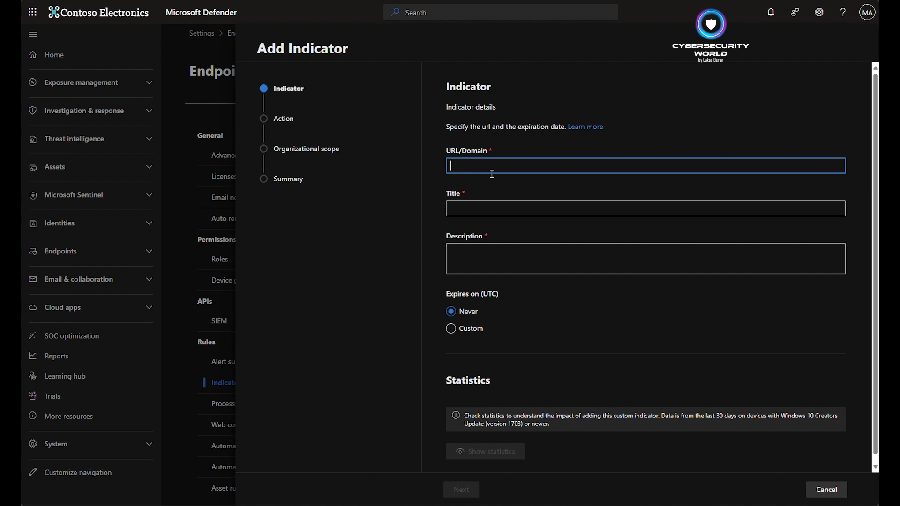
pyautogui.write('mydomaind')
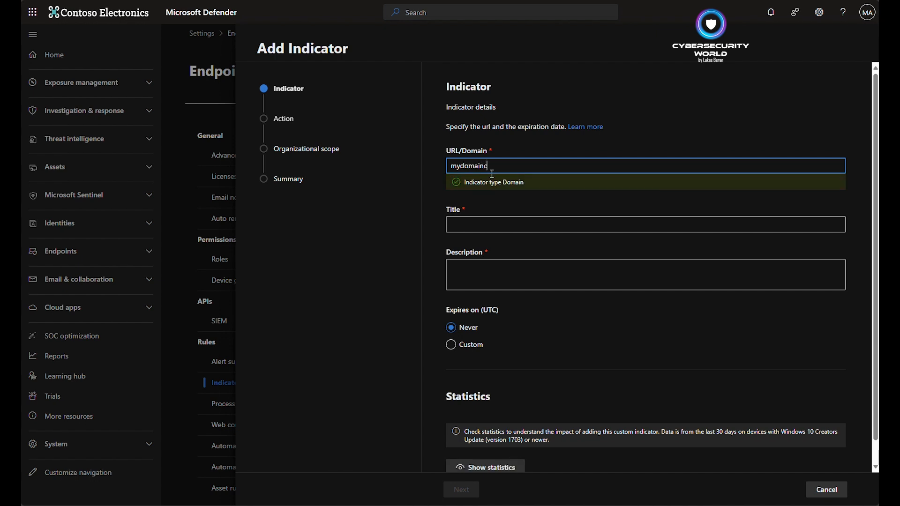
pyautogui.press('BackSpace')
pyautogui.write('.com')
pyautogui.click(341, 269)
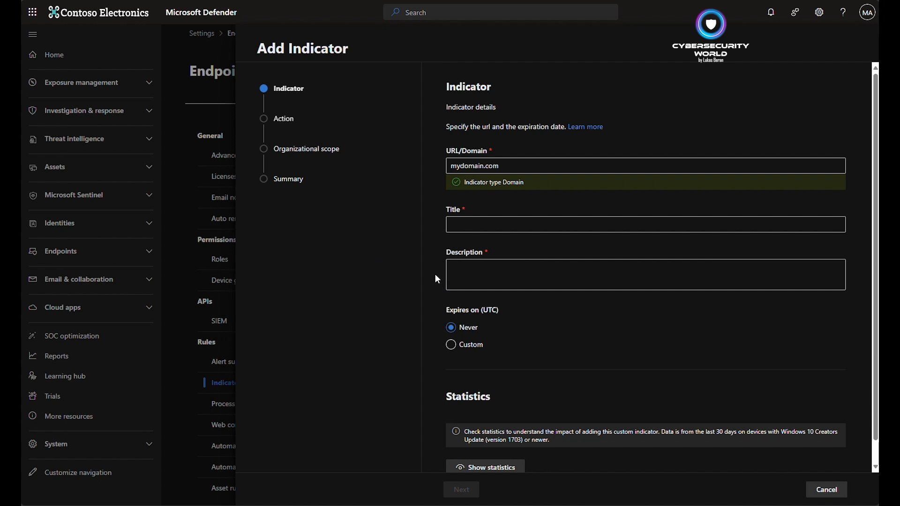
# Step: Give the indicator the title "sfsdf", the description "sdfsdfdsf" and a custom expiration of Sat Oct 05 2024, and continue to its action
pyautogui.click(451, 224)
pyautogui.write('sfsdf')
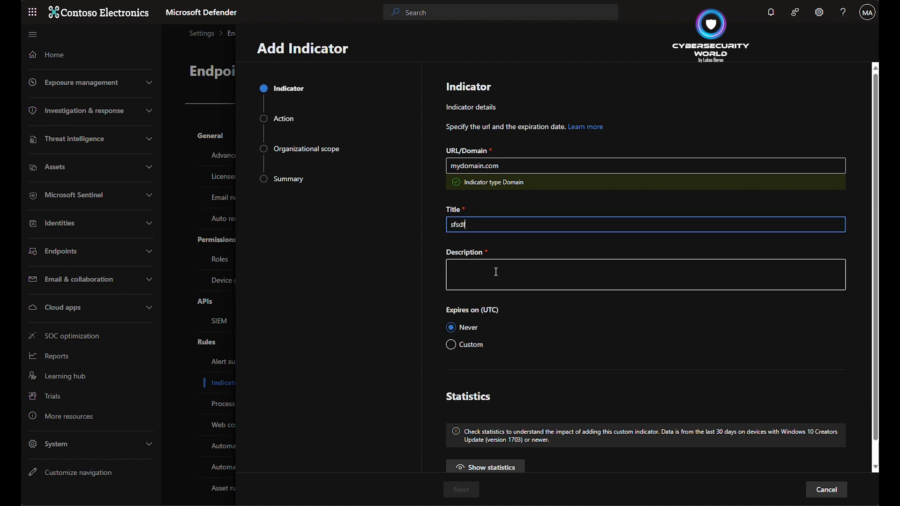
pyautogui.click(495, 271)
pyautogui.write('sdfsdfdsf')
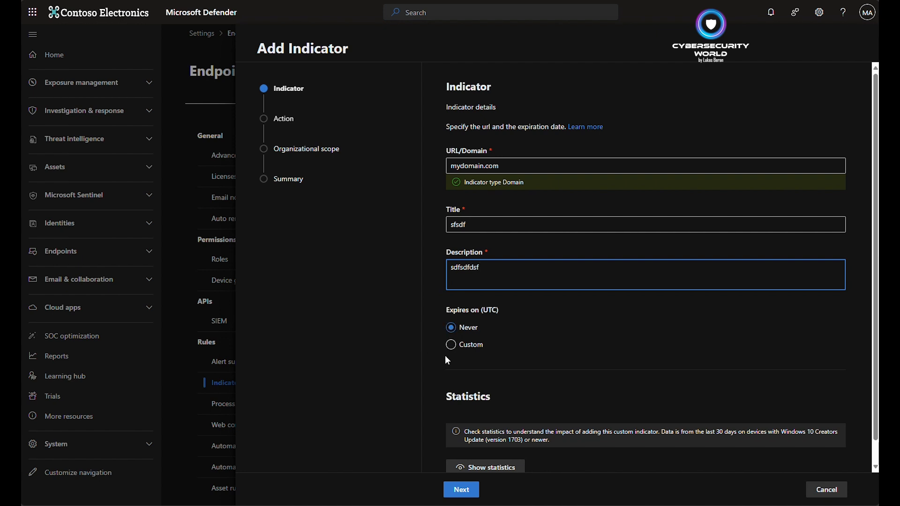
pyautogui.click(452, 345)
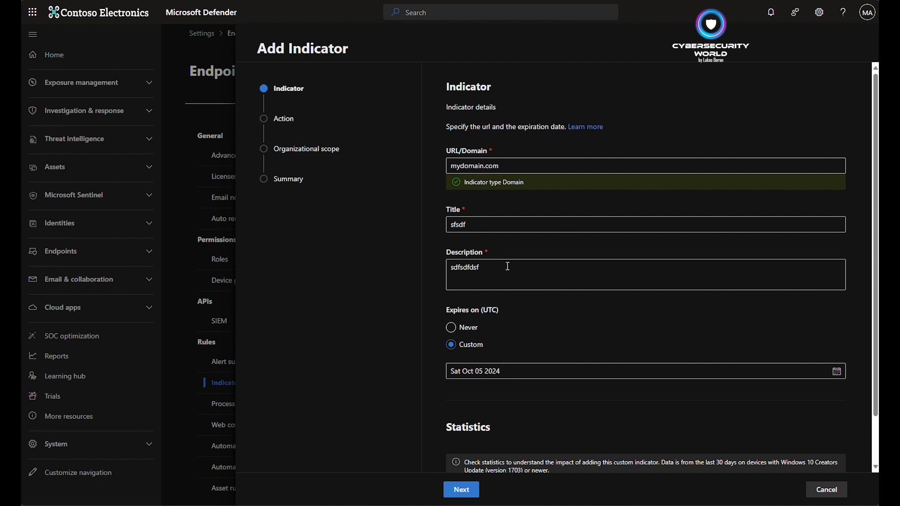
pyautogui.scroll(-1, 519, 313)
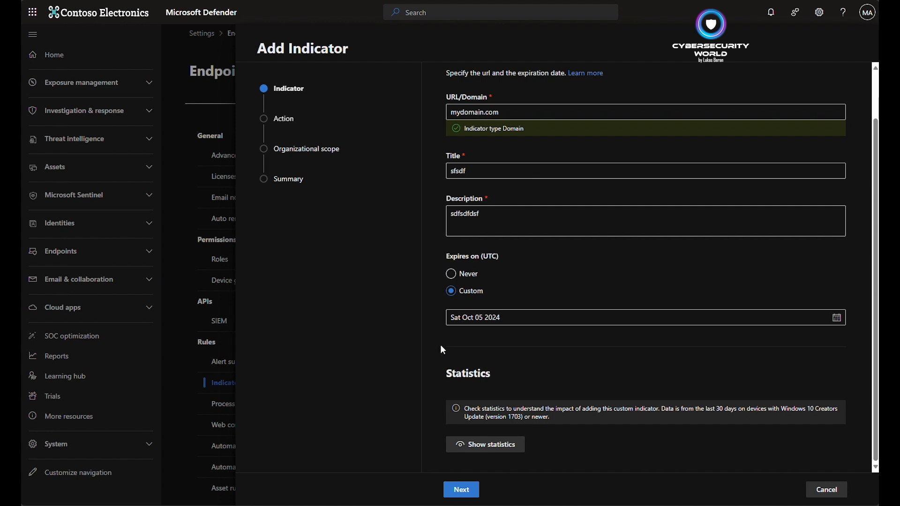
pyautogui.click(461, 489)
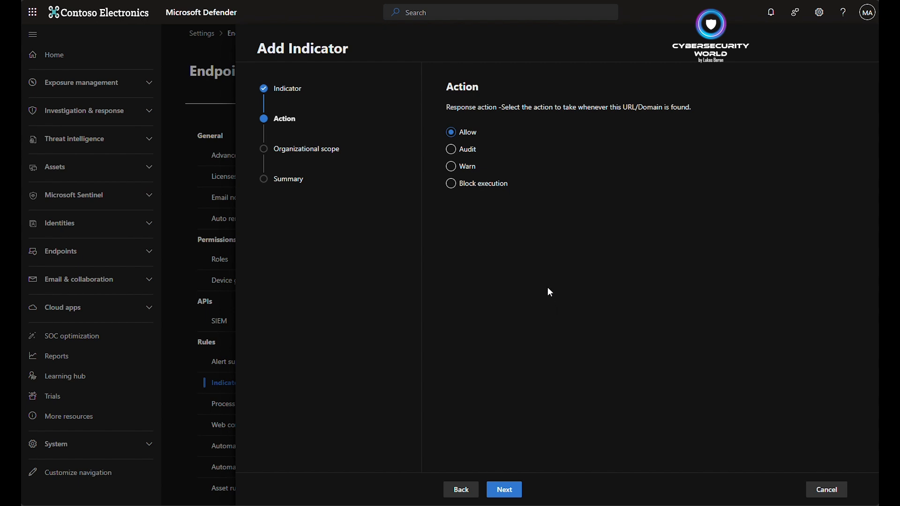
# Step: Keep the Allow response action and the scope of all devices in the organization, and submit the indicator
pyautogui.click(504, 489)
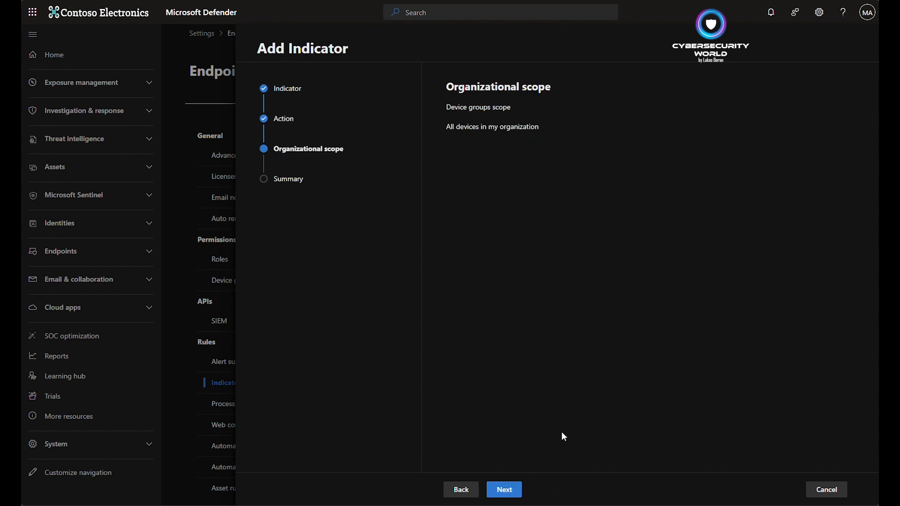
pyautogui.click(505, 490)
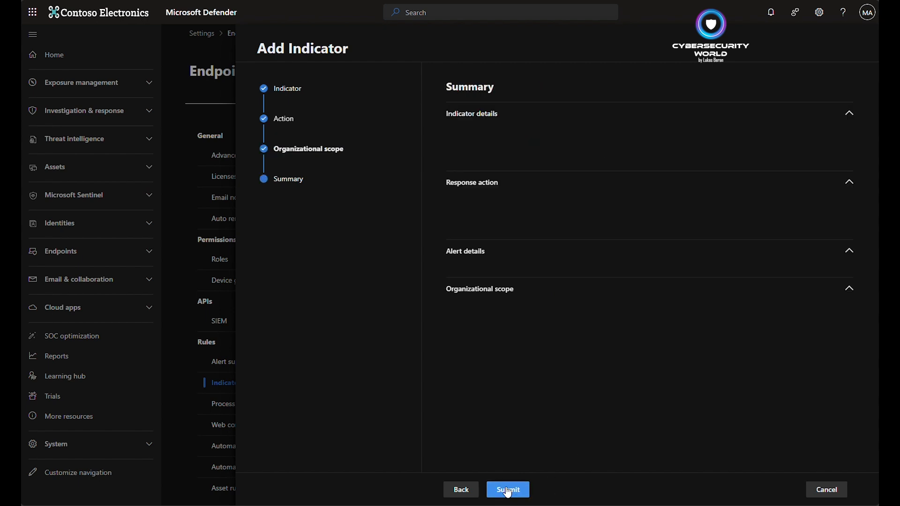
pyautogui.click(508, 489)
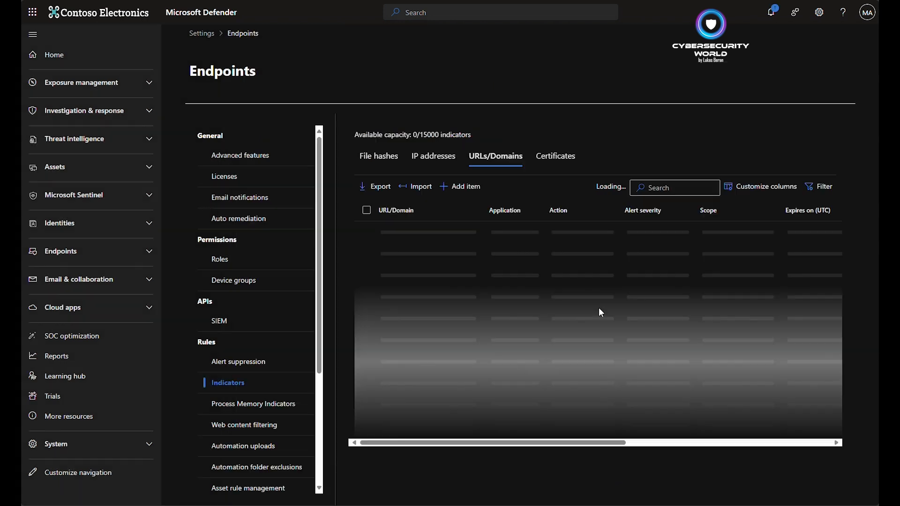